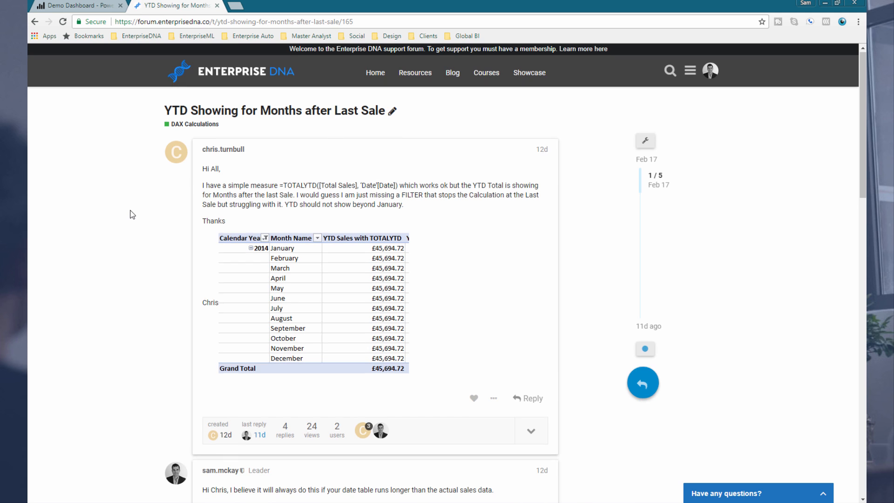
# - Read the forum reply about blanking YTD values beyond the last sales date, and switch to the Power BI Desktop report
pyautogui.scroll(-7, 132, 214)
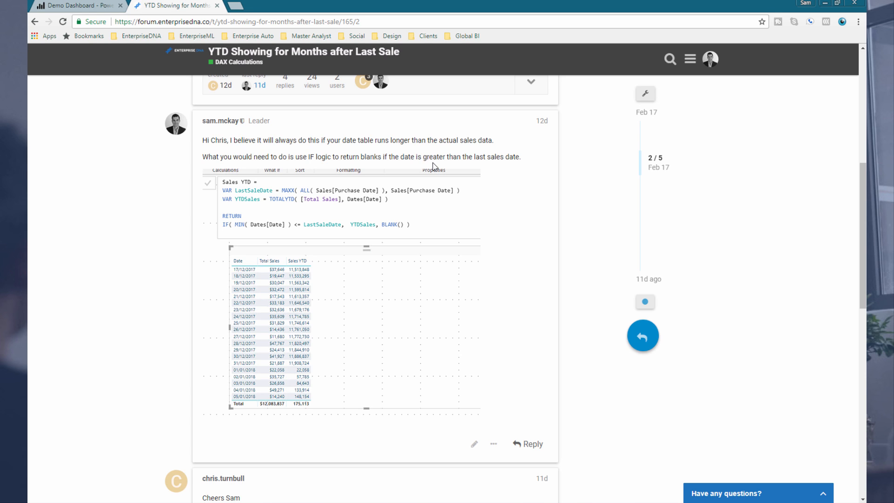
pyautogui.click(837, 4)
pyautogui.moveTo(836, 5); pyautogui.dragTo(54, 16)
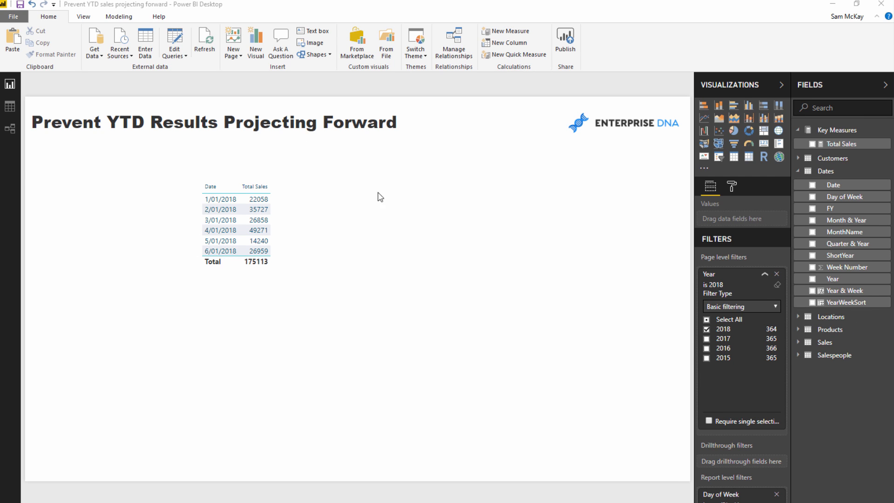
# - Reposition the table of Date and Total Sales on the report page below the title
pyautogui.moveTo(345, 194)
pyautogui.moveTo(359, 180); pyautogui.dragTo(348, 172)
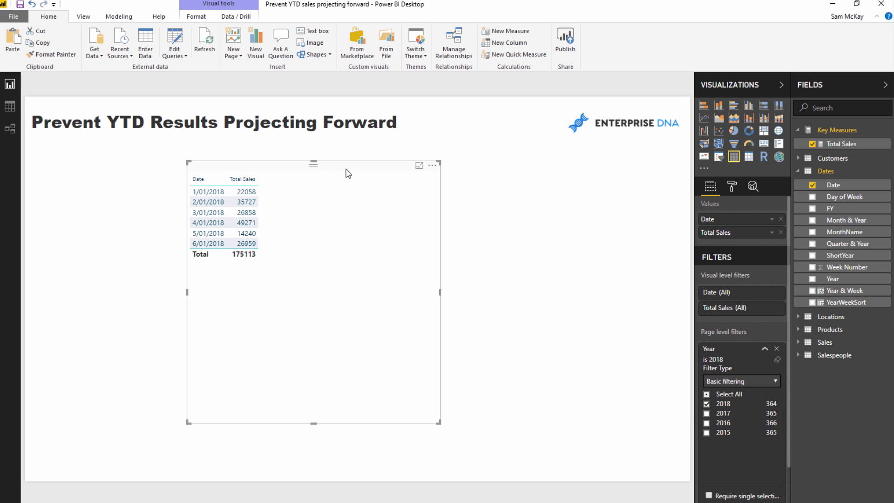
pyautogui.moveTo(346, 173); pyautogui.dragTo(368, 175)
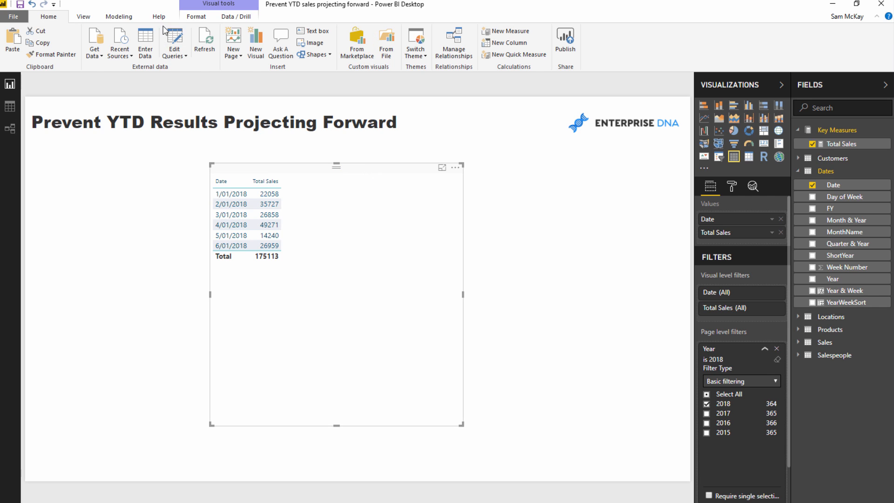
# - Format the Total Sales measure with a thousands separator
pyautogui.click(191, 18)
pyautogui.click(117, 18)
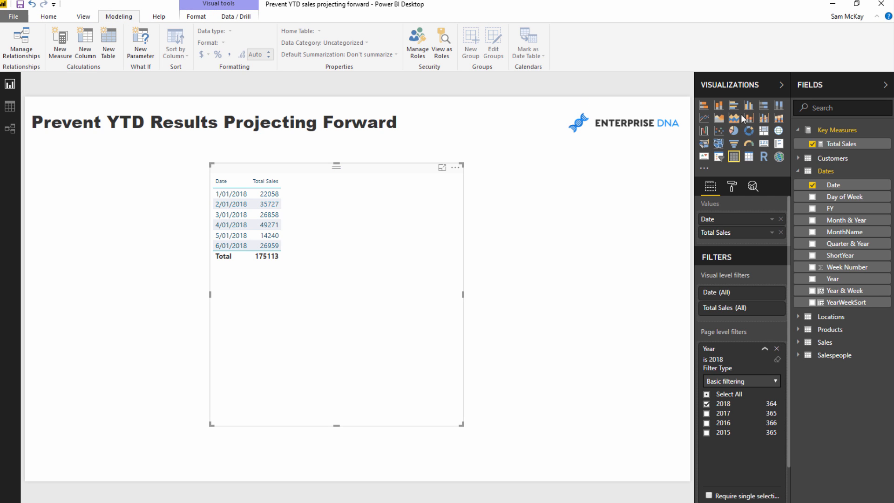
pyautogui.click(840, 144)
pyautogui.click(230, 55)
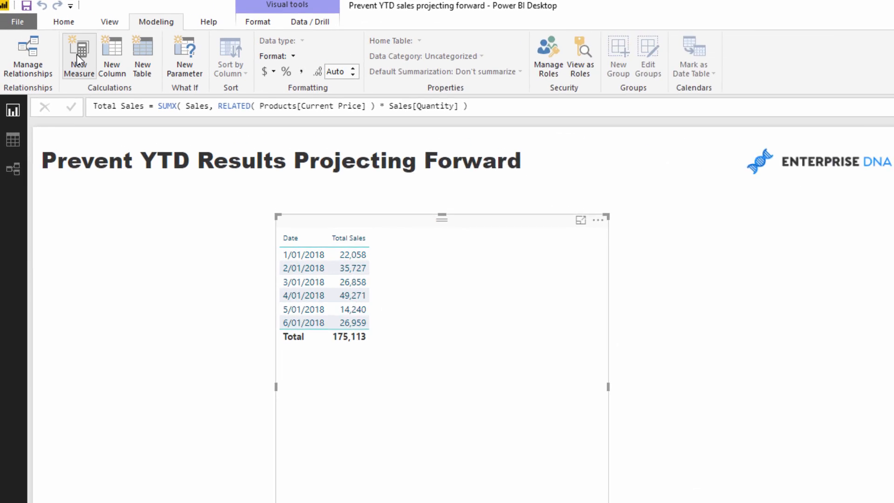
# - Create a new measure named YTD Sales and begin its formula with the TOTALYTD function
pyautogui.click(59, 45)
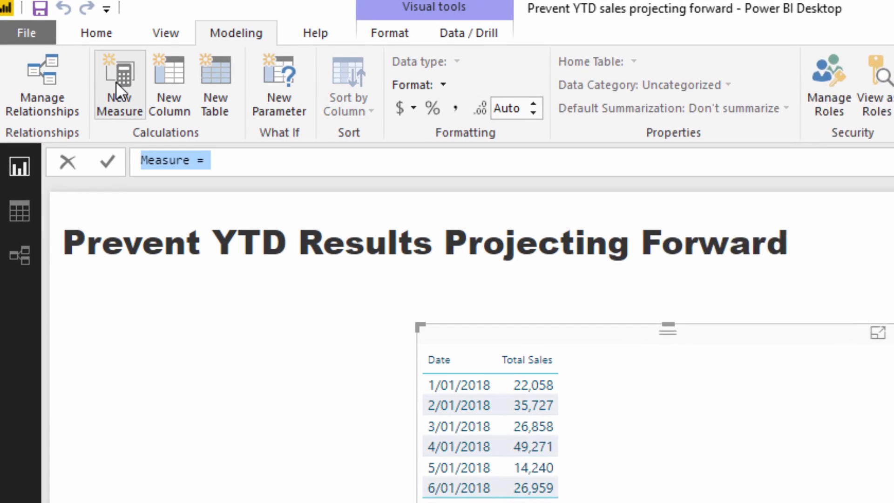
pyautogui.press('BackSpace')
pyautogui.write('YTD ')
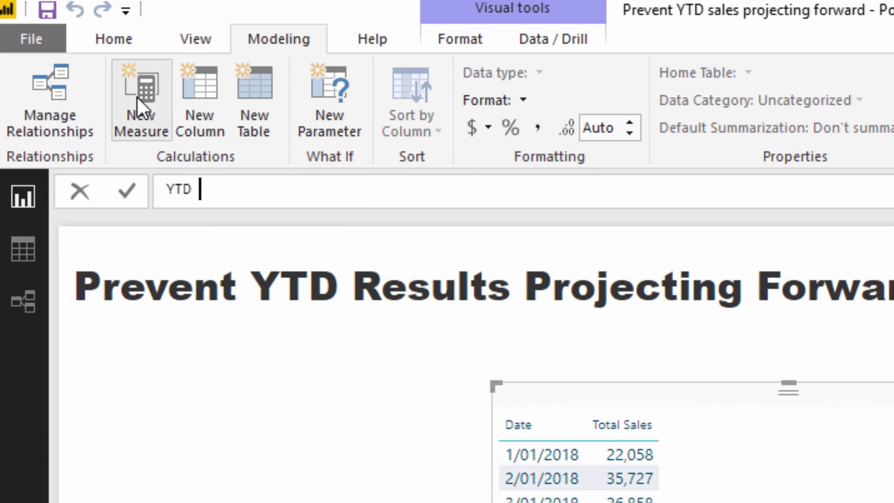
pyautogui.write('Sales = TO')
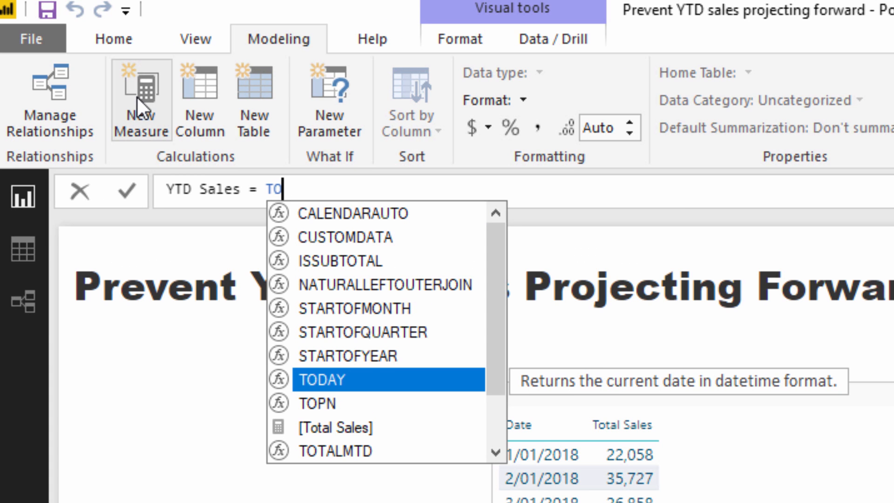
pyautogui.press('Down')
pyautogui.press('Down')
pyautogui.press('Down')
pyautogui.press('Down')
pyautogui.press('Down')
pyautogui.press('Tab')
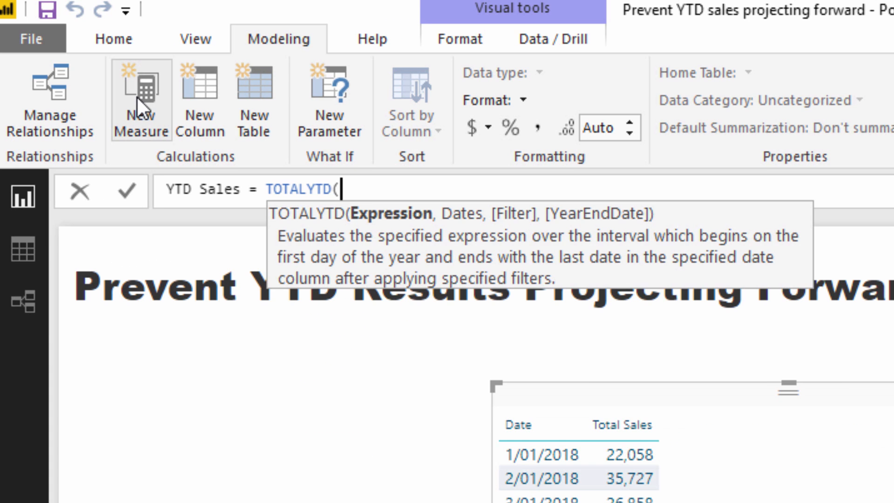
# - Complete the YTD Sales formula with [Total Sales] as the expression and Dates[Date] as the dates, and commit the measure
pyautogui.write('Tota')
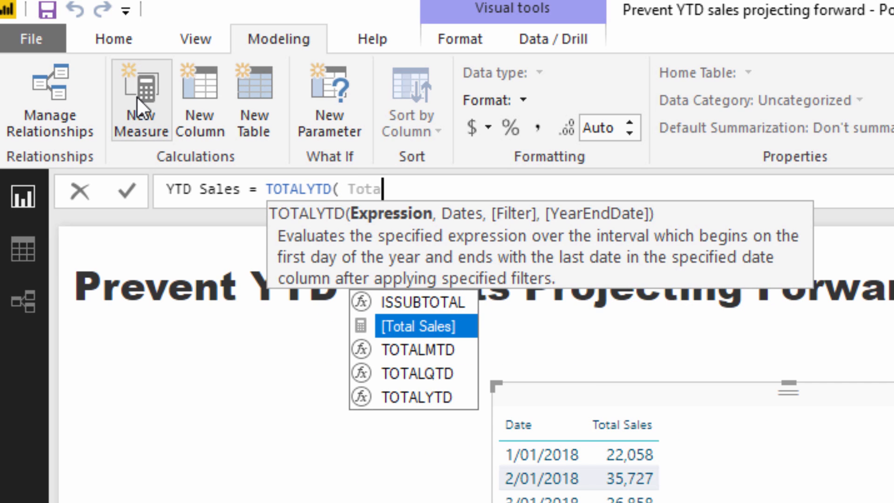
pyautogui.press('Tab')
pyautogui.write(', Date')
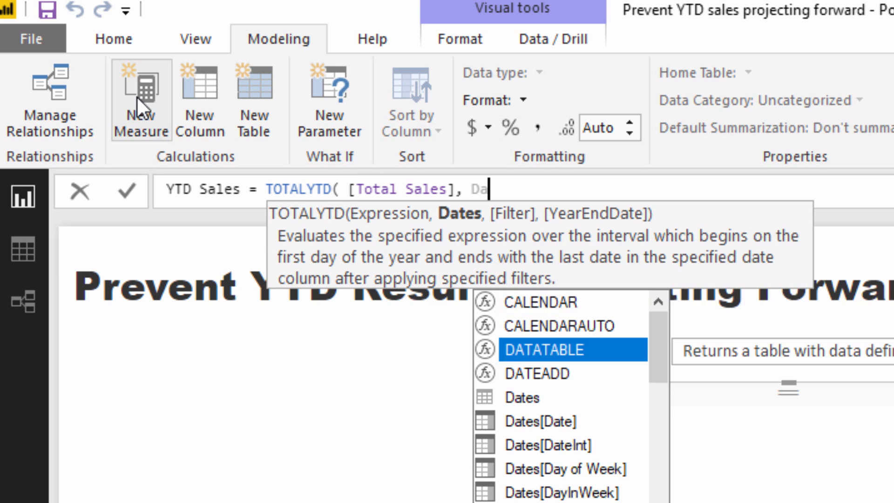
pyautogui.press('Down')
pyautogui.press('Down')
pyautogui.press('Tab')
pyautogui.write(')')
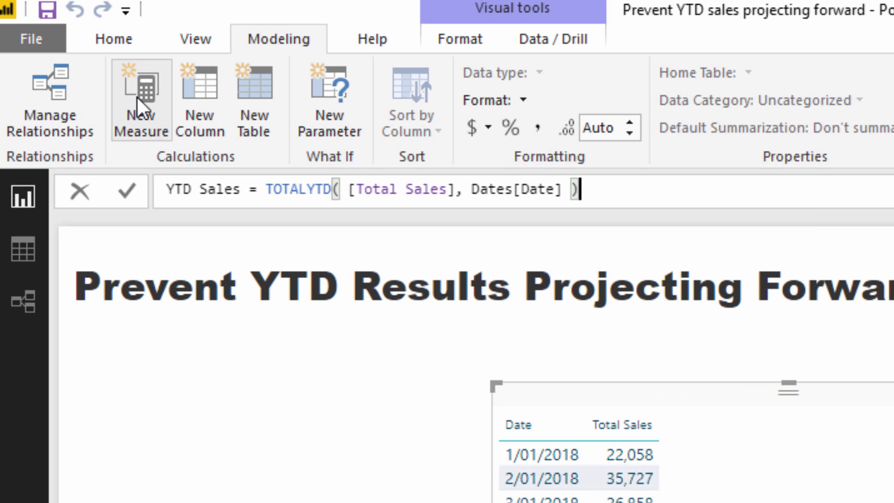
pyautogui.press('Return')
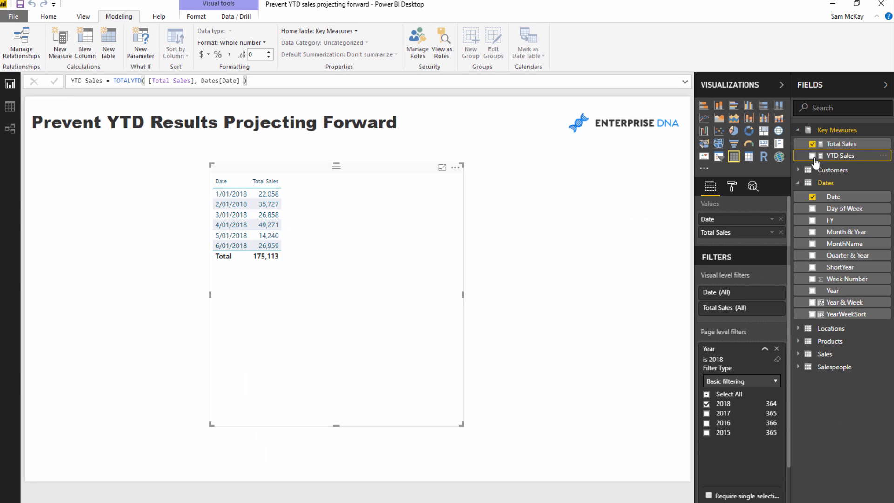
# - Add the YTD Sales measure to the table and make the table narrower
pyautogui.moveTo(840, 155); pyautogui.dragTo(373, 278)
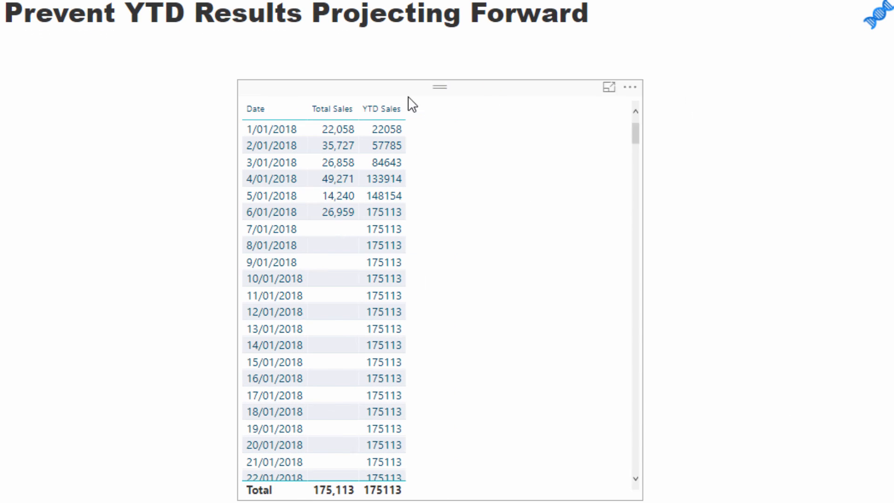
pyautogui.moveTo(644, 300); pyautogui.dragTo(491, 297)
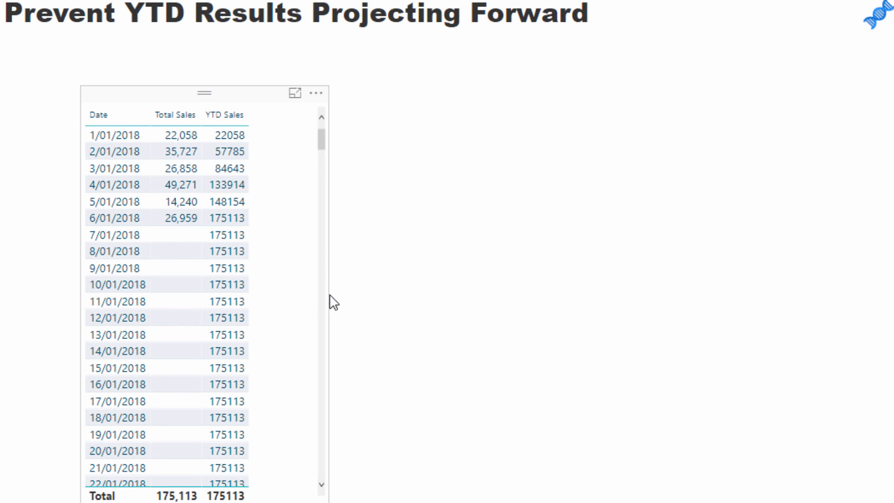
# - Duplicate the table beside the original, remove Total Sales from the copy, and convert the copy to an area chart
pyautogui.moveTo(254, 102); pyautogui.dragTo(641, 79)
pyautogui.hotkey('ctrl', 'c')
pyautogui.hotkey('ctrl', 'v')
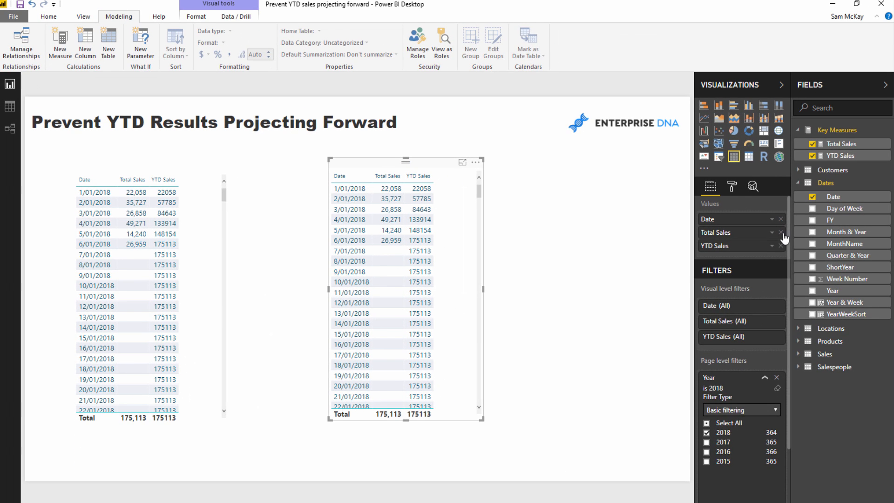
pyautogui.click(781, 232)
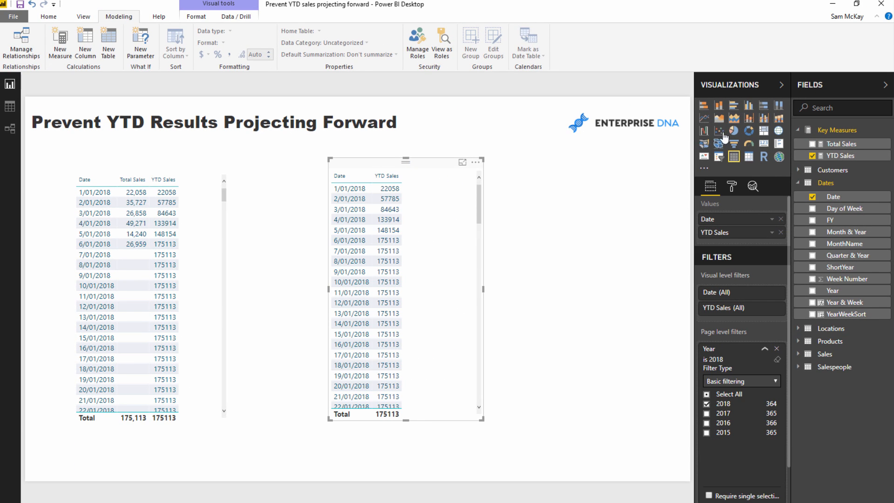
pyautogui.click(720, 118)
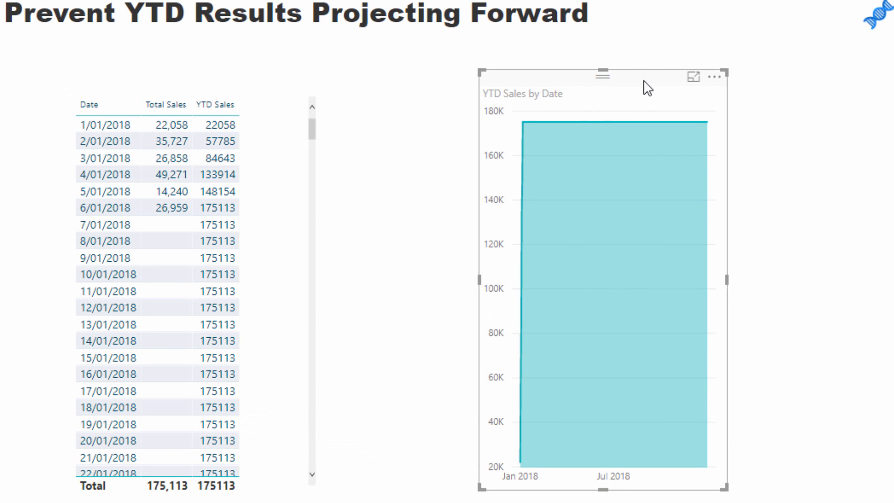
# - Adjust the positions of the area chart and the table so they sit closer together
pyautogui.moveTo(647, 88); pyautogui.dragTo(633, 93)
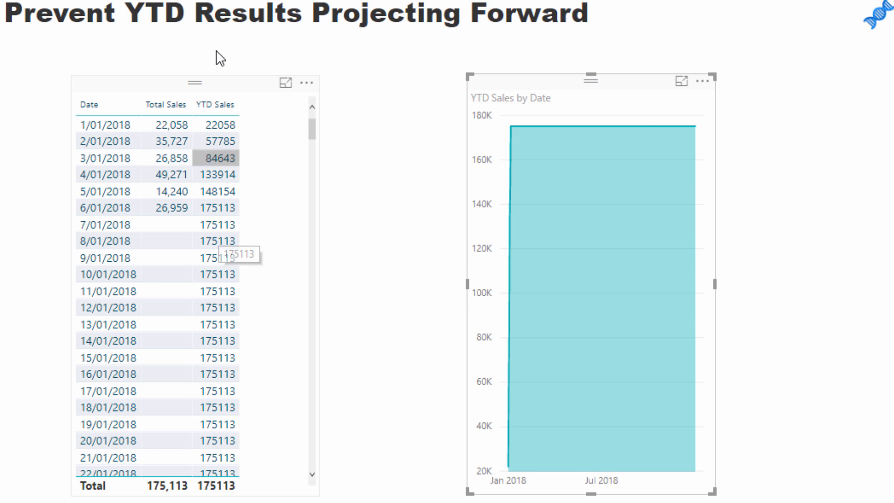
pyautogui.moveTo(253, 85); pyautogui.dragTo(286, 86)
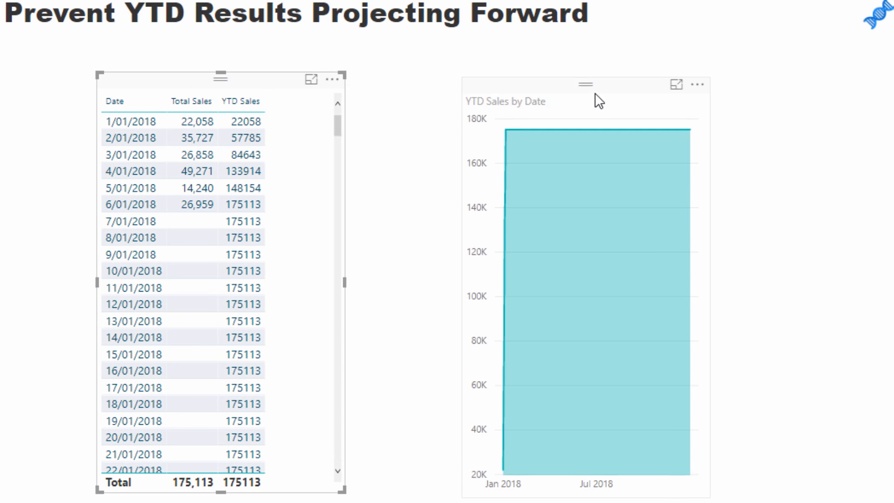
pyautogui.moveTo(599, 101); pyautogui.dragTo(591, 98)
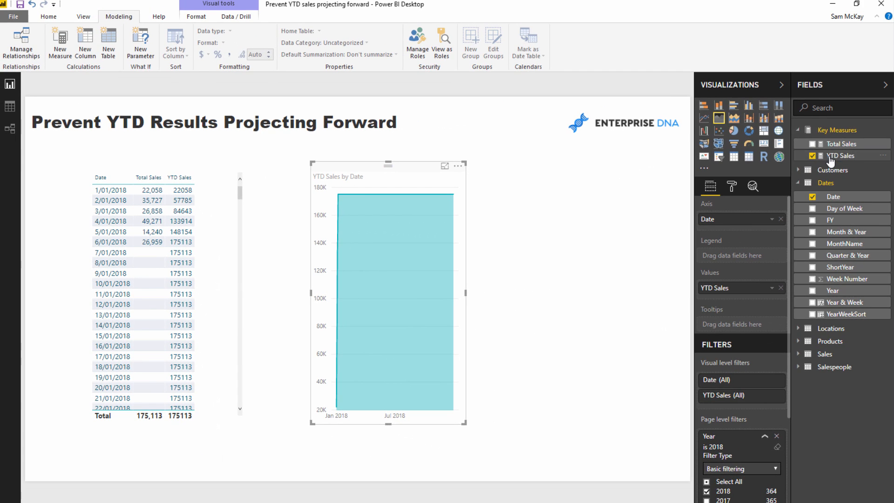
# - Show the YTD Sales formula, delete the area chart, and reposition the remaining table
pyautogui.click(832, 157)
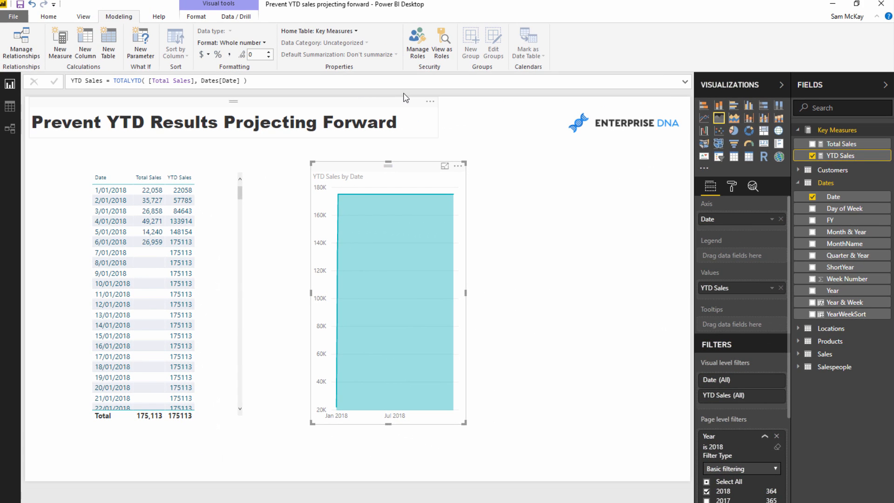
pyautogui.click(438, 186)
pyautogui.press('Delete')
pyautogui.click(237, 213)
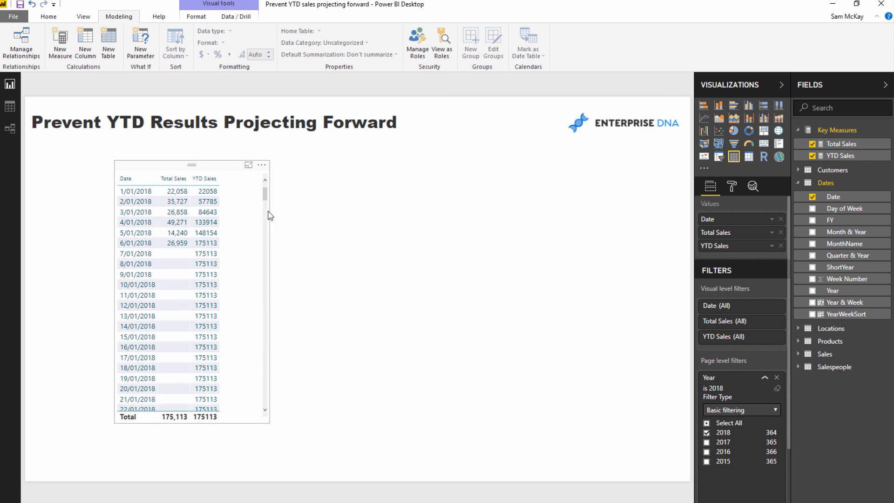
# - Create a new measure named Sales YTD and declare a variable called LastSalesDate on its second line
pyautogui.click(841, 155)
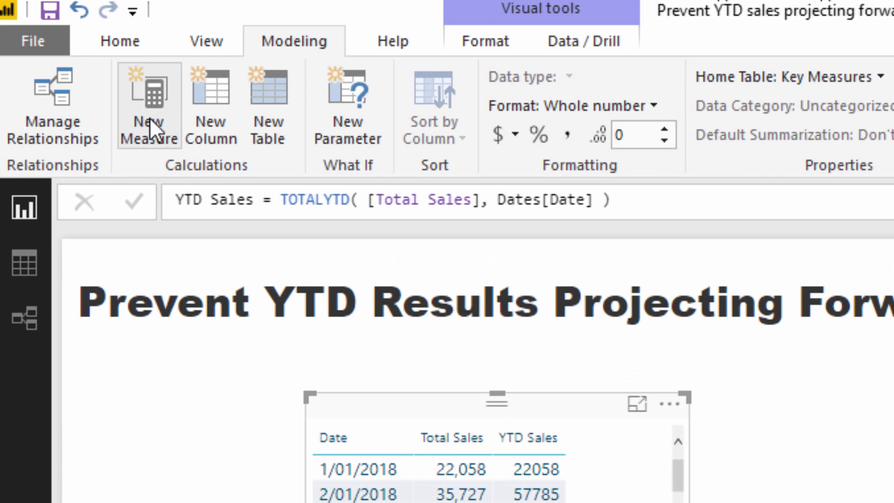
pyautogui.click(83, 65)
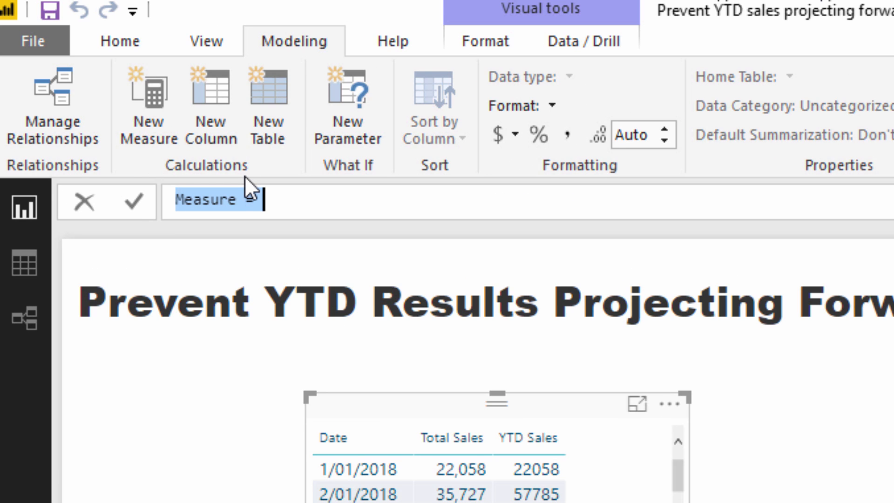
pyautogui.write('Sa')
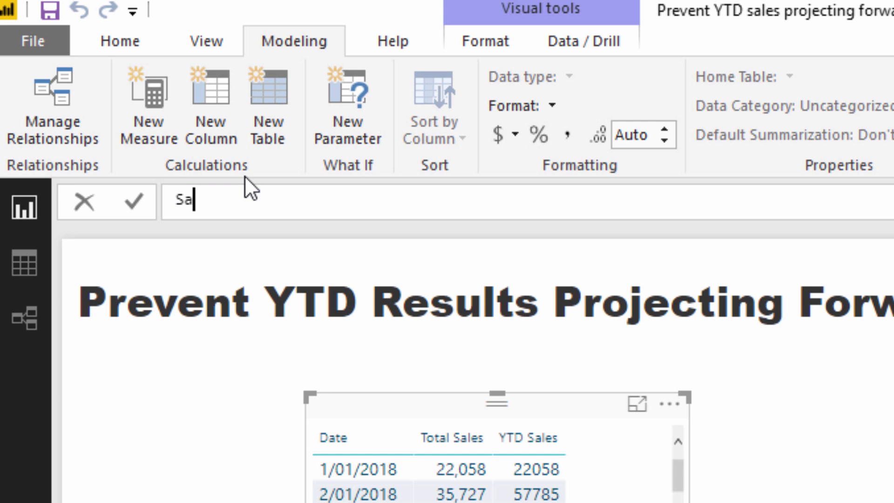
pyautogui.write('les YTD =')
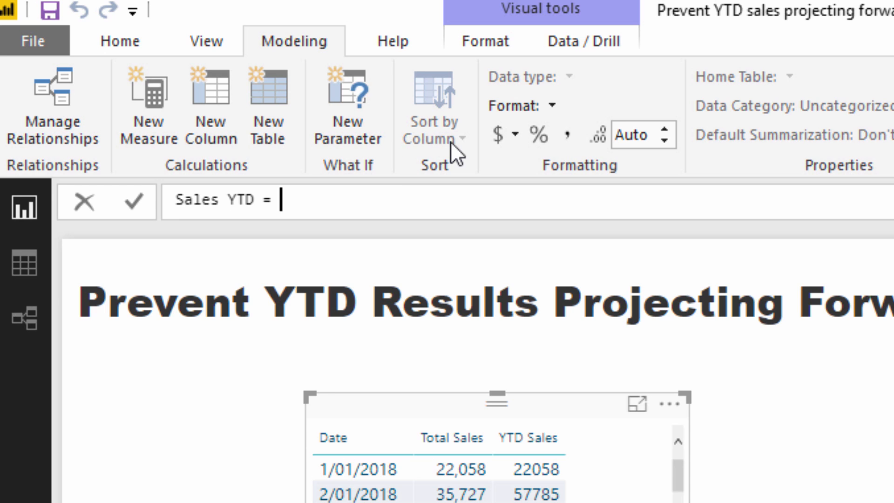
pyautogui.hotkey('shift', 'Return')
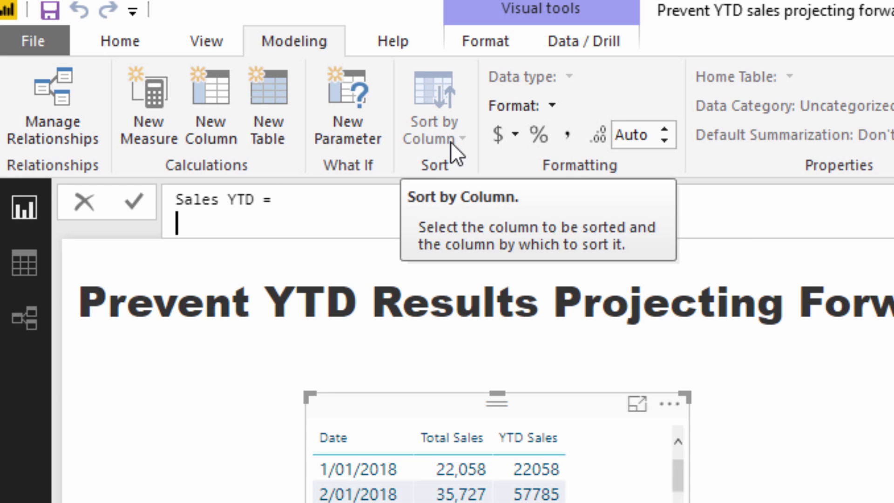
pyautogui.write('VAR')
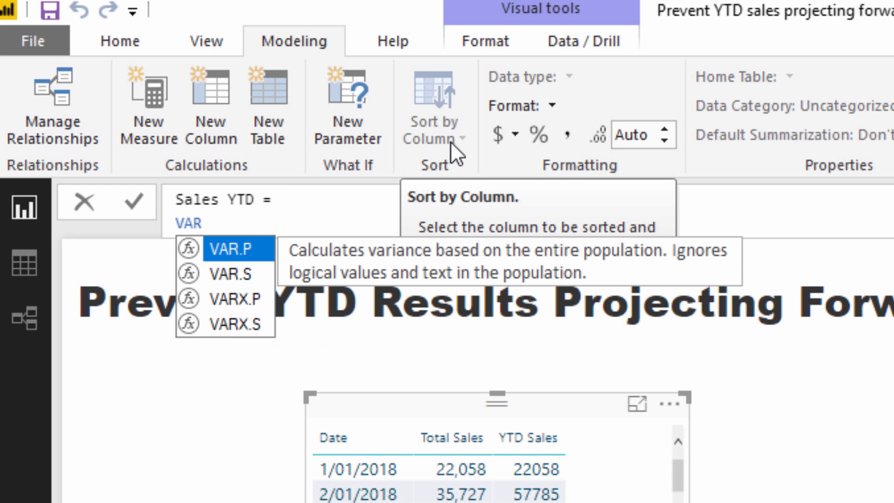
pyautogui.write(' LastSalesDate')
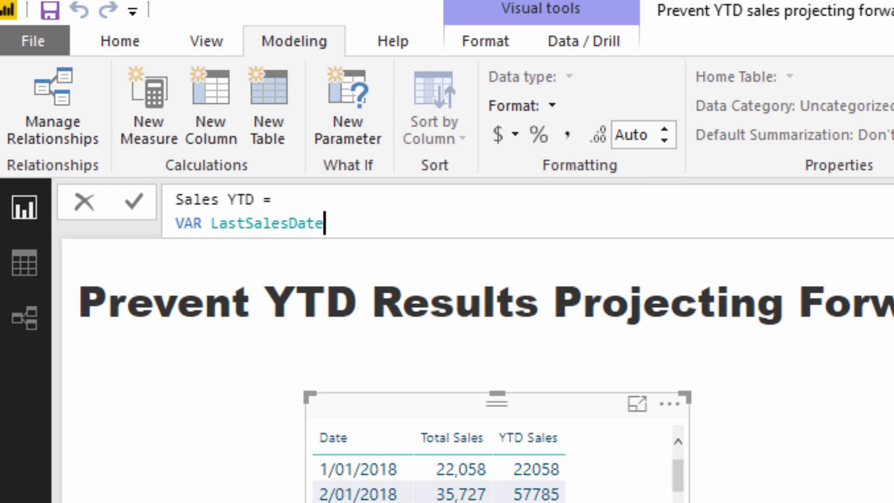
# - Assign LastSalesDate a MAXX function whose table argument is ALL( Sales[Purchase Date] )
pyautogui.write(' = MAXX(')
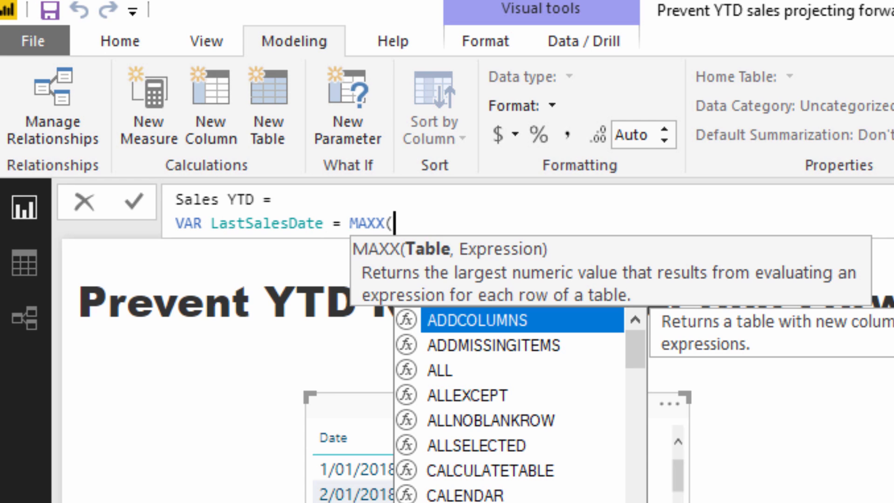
pyautogui.write('ALL(')
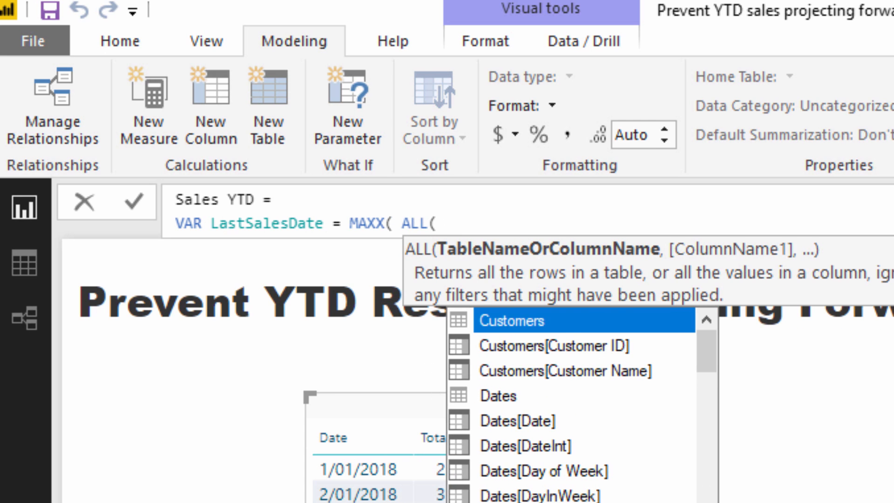
pyautogui.write(' Sal')
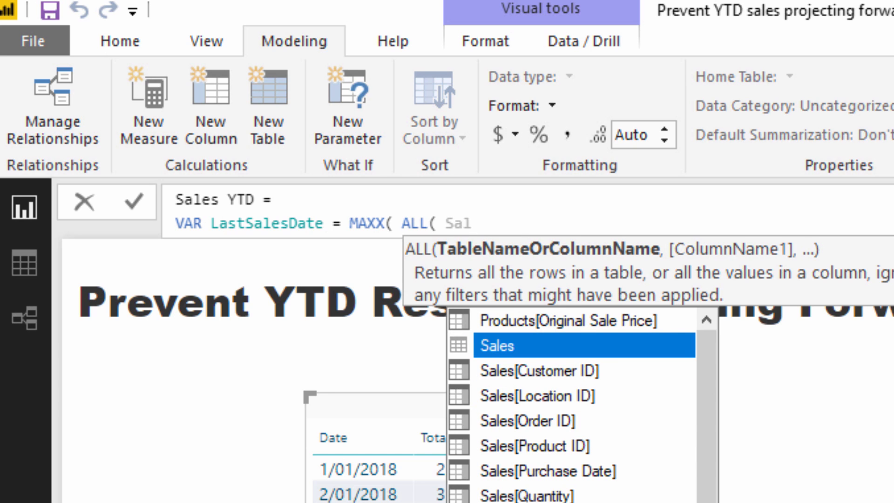
pyautogui.press('Down')
pyautogui.press('Down')
pyautogui.press('Down')
pyautogui.press('Down')
pyautogui.press('Down')
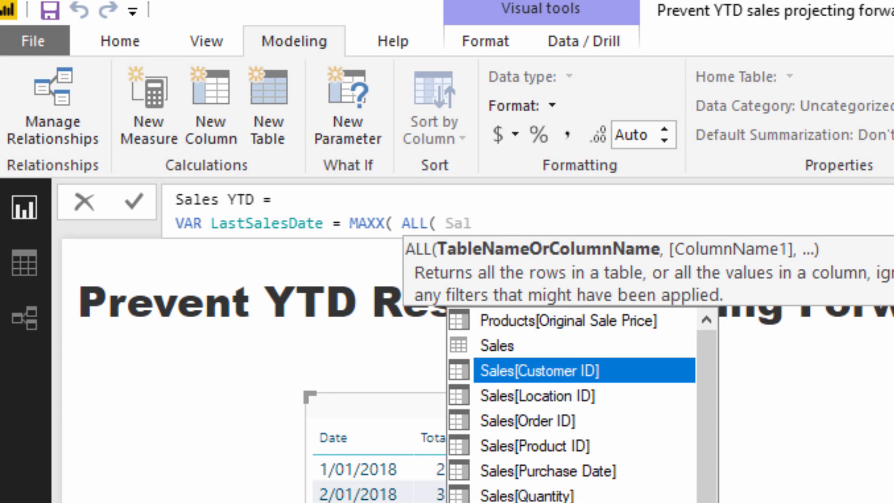
pyautogui.press('Tab')
pyautogui.write('), ')
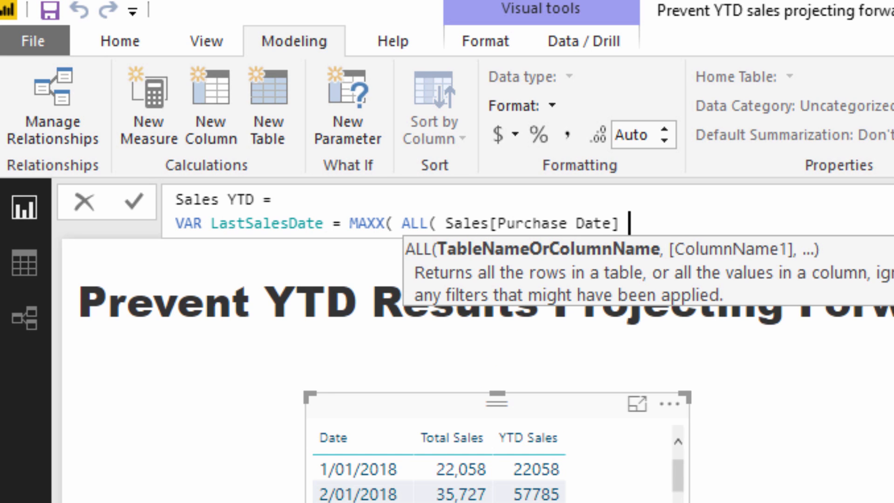
# - Enter Sales[Purchase Date] as the expression argument of MAXX and close the function
pyautogui.write('Sal')
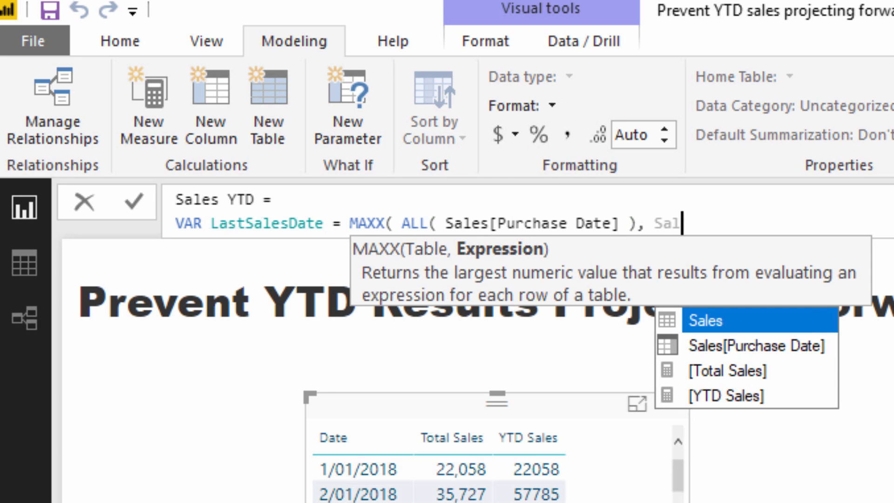
pyautogui.press('Down')
pyautogui.press('Tab')
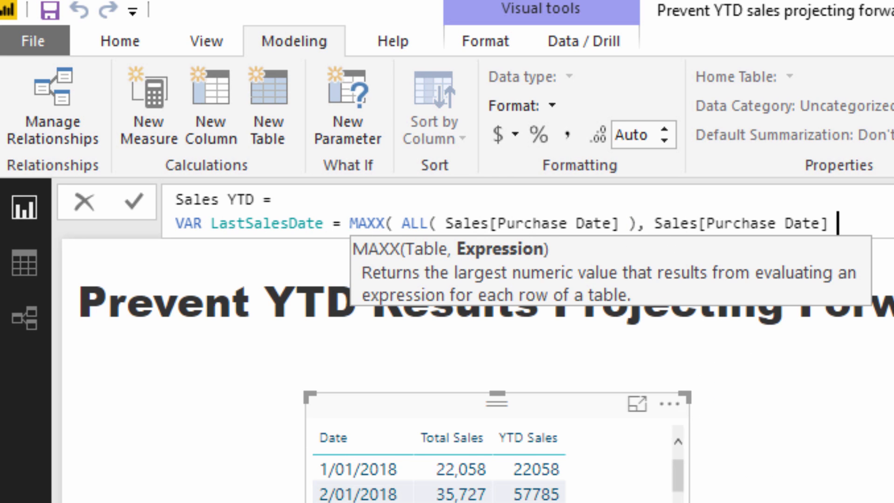
pyautogui.write(')')
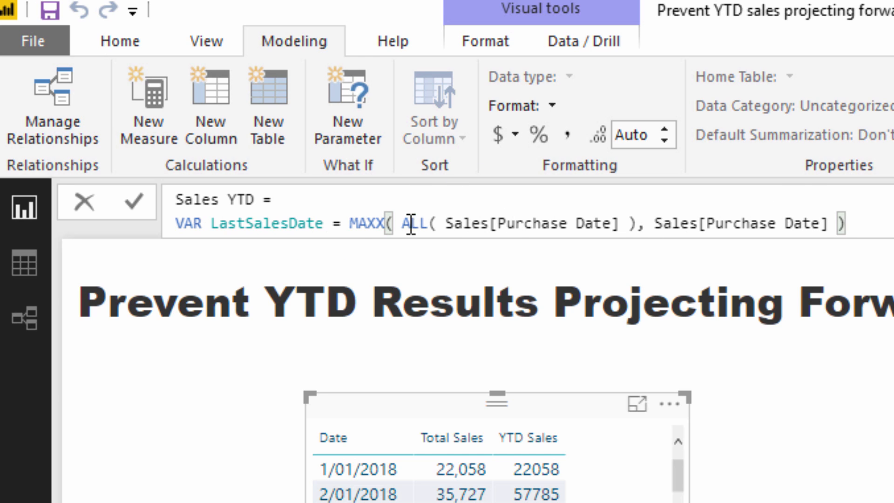
# - Highlight the ALL( Sales[Purchase Date] ) argument in the LastSalesDate line
pyautogui.moveTo(401, 223); pyautogui.dragTo(642, 218)
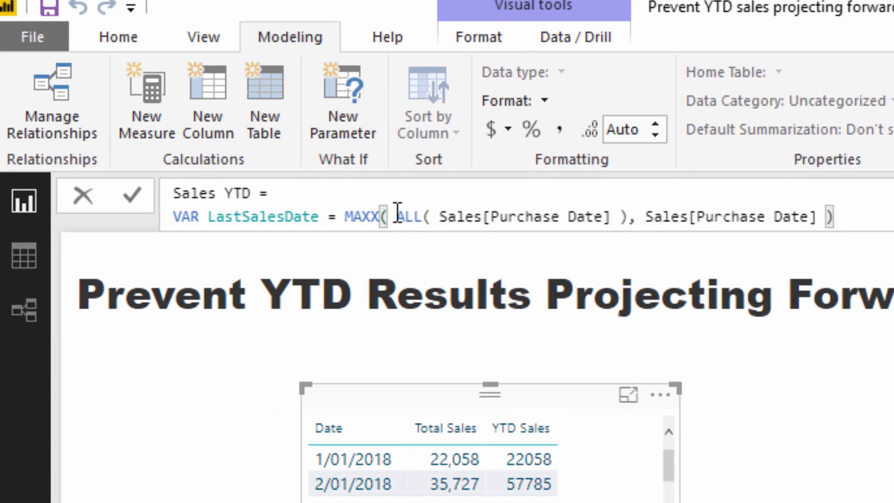
pyautogui.moveTo(234, 26); pyautogui.dragTo(378, 27)
pyautogui.moveTo(647, 224); pyautogui.dragTo(638, 223)
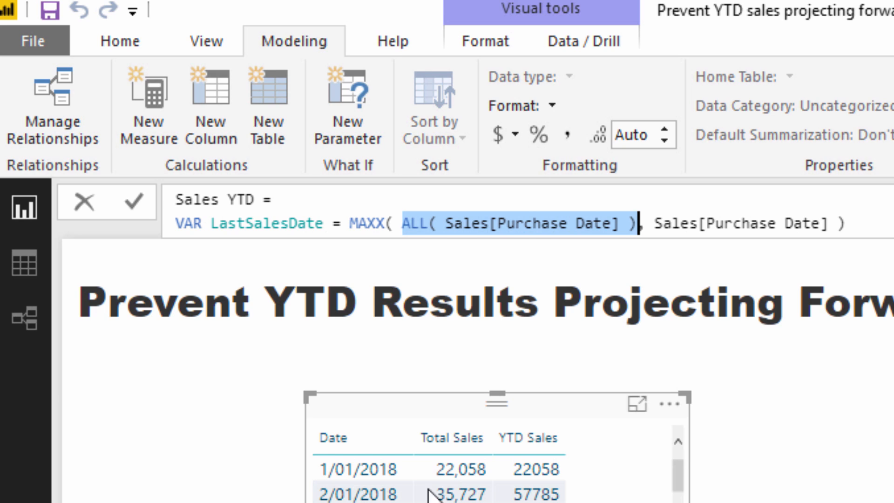
# - Declare a second variable called YTDSales on a new line and begin its value with the TOTALYTD function
pyautogui.press('End')
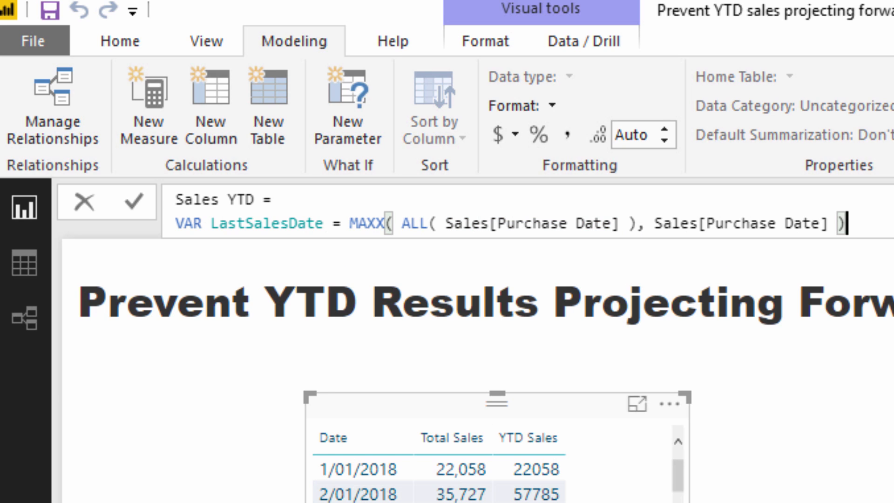
pyautogui.hotkey('shift', 'Return')
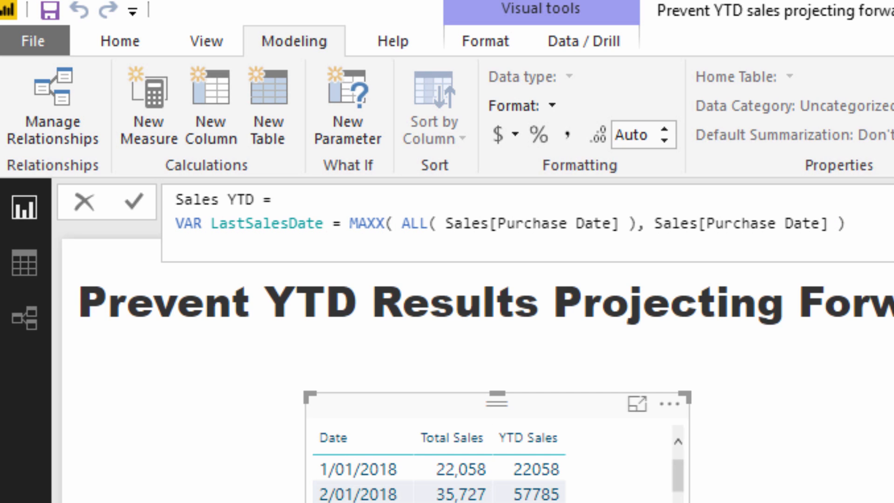
pyautogui.write('VAR YTDSales = ')
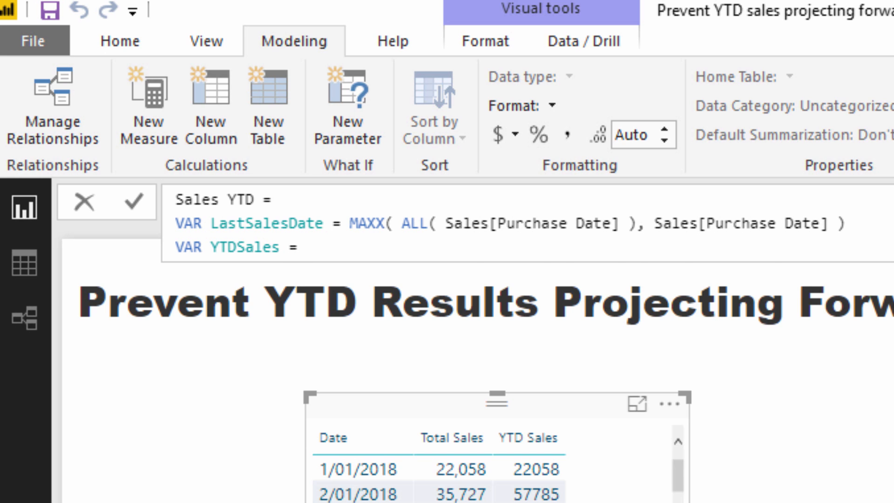
pyautogui.write('TOT')
pyautogui.press('Down')
pyautogui.press('Down')
pyautogui.press('Down')
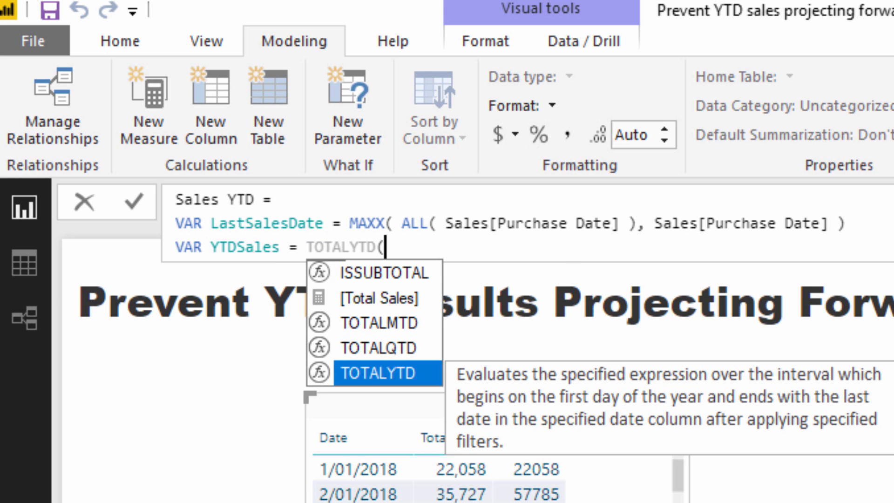
pyautogui.press('Tab')
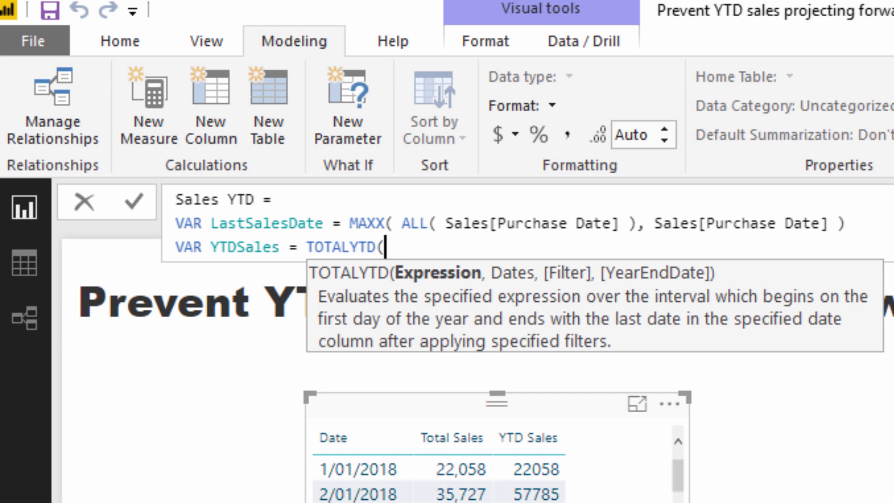
# - Complete TOTALYTD with [Total Sales] as the expression and Dates[Date] as the dates column
pyautogui.write('[T')
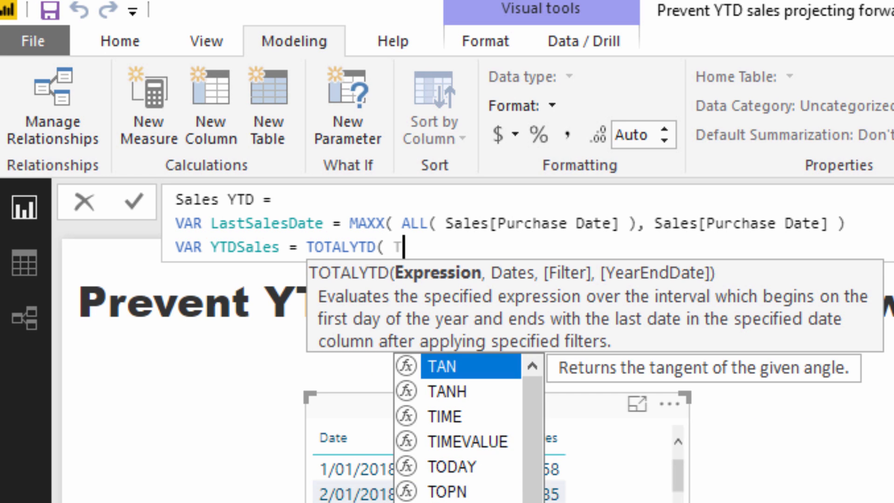
pyautogui.write('ota')
pyautogui.press('Tab')
pyautogui.write(', Date')
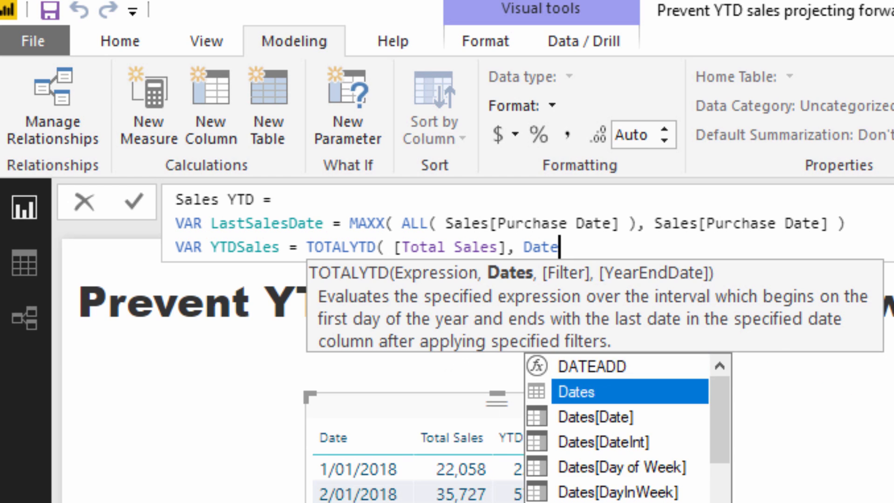
pyautogui.press('Down')
pyautogui.press('Tab')
pyautogui.write(')')
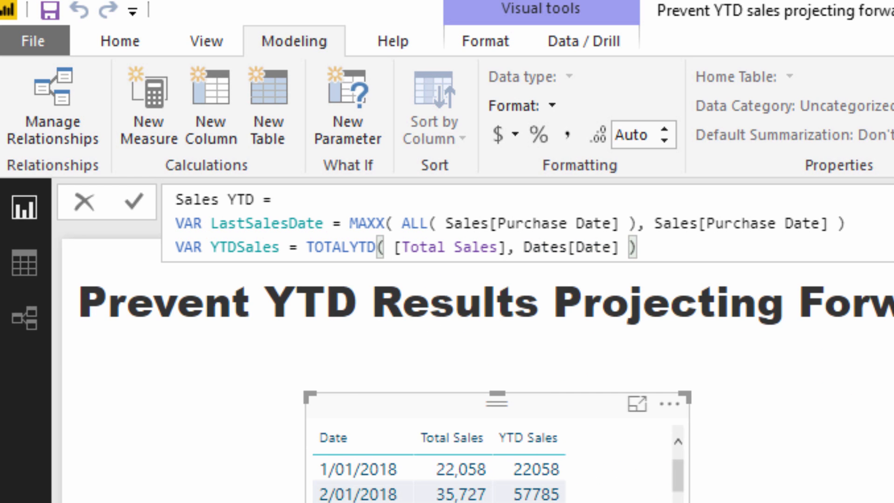
# - Leave a blank line, add RETURN, and start an IF function on the line below it
pyautogui.hotkey('shift', 'Return')
pyautogui.hotkey('shift', 'Return')
pyautogui.write('RETURN')
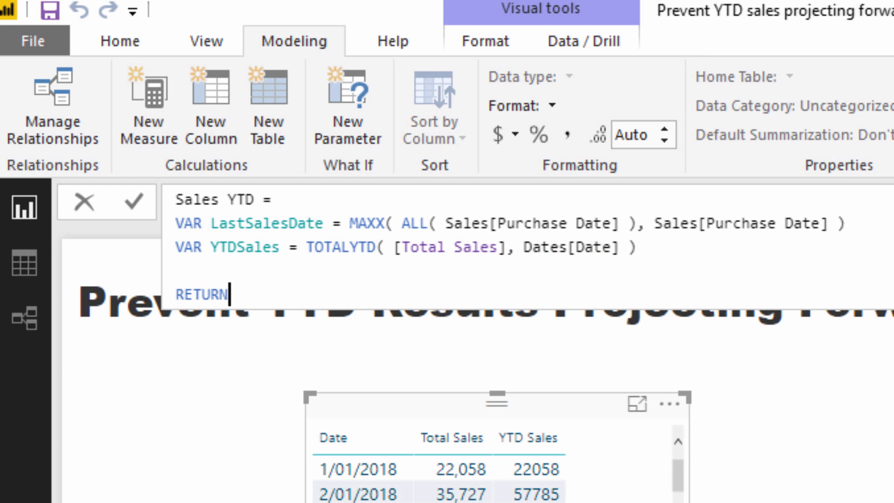
pyautogui.hotkey('shift', 'Return')
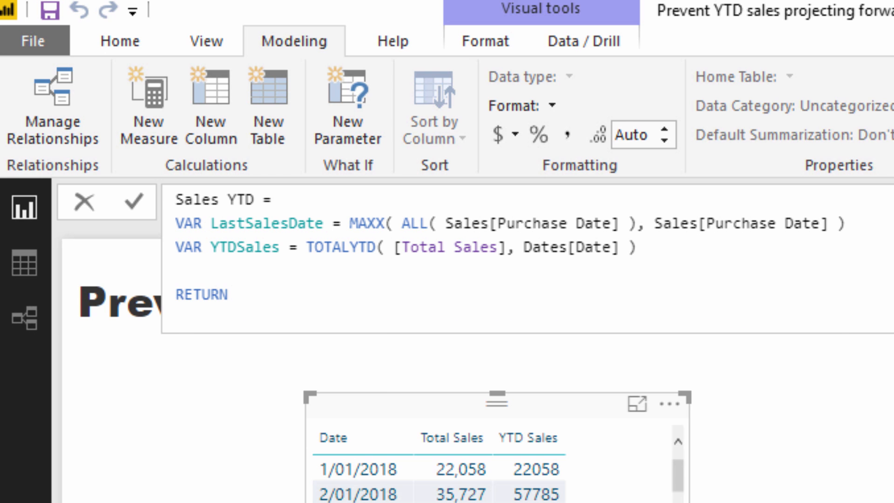
pyautogui.write('IF(')
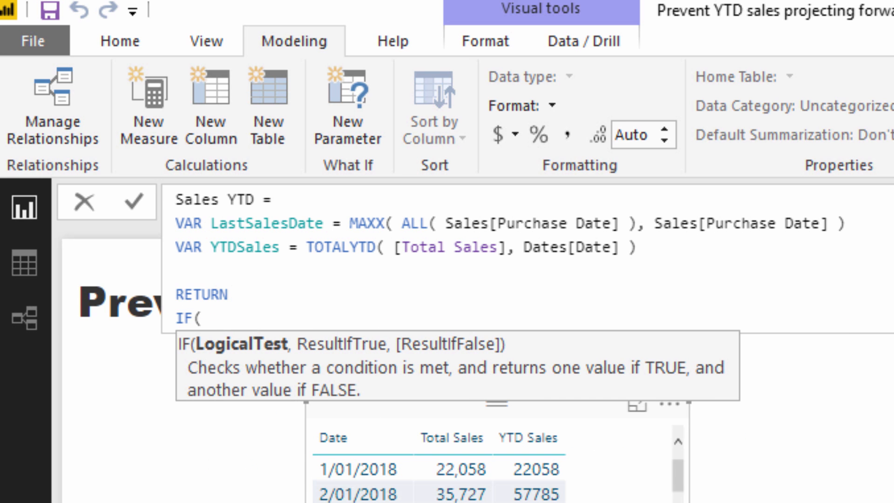
# - Enter MIN( Dates[Date] ) as the left side of the IF function's logical test
pyautogui.write(' MIN(Dat')
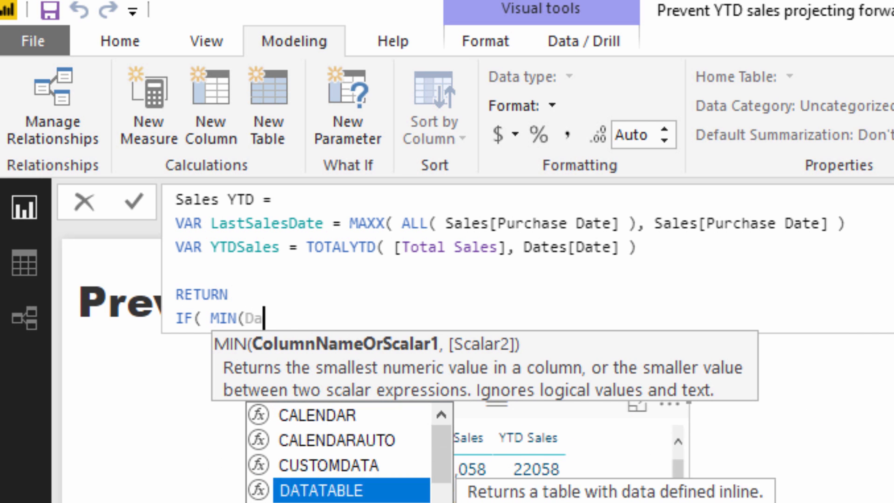
pyautogui.press('BackSpace')
pyautogui.press('BackSpace')
pyautogui.press('BackSpace')
pyautogui.write('Date')
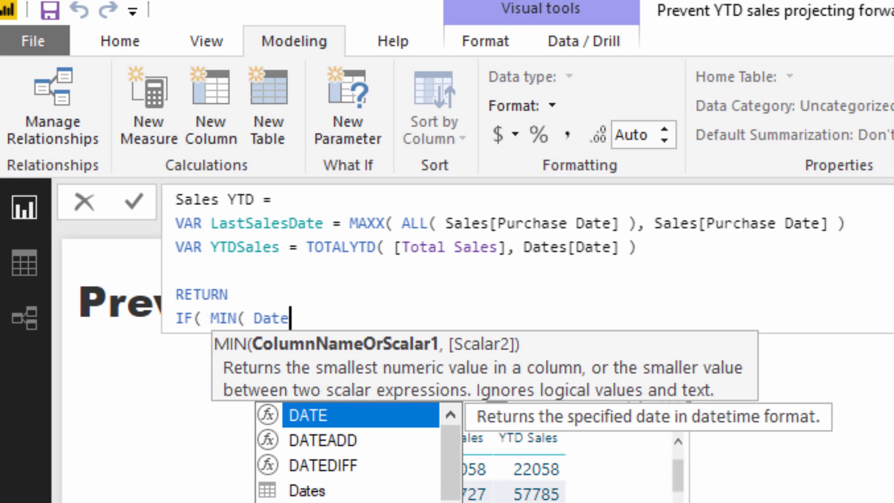
pyautogui.press('Down')
pyautogui.press('Down')
pyautogui.press('Down')
pyautogui.press('Down')
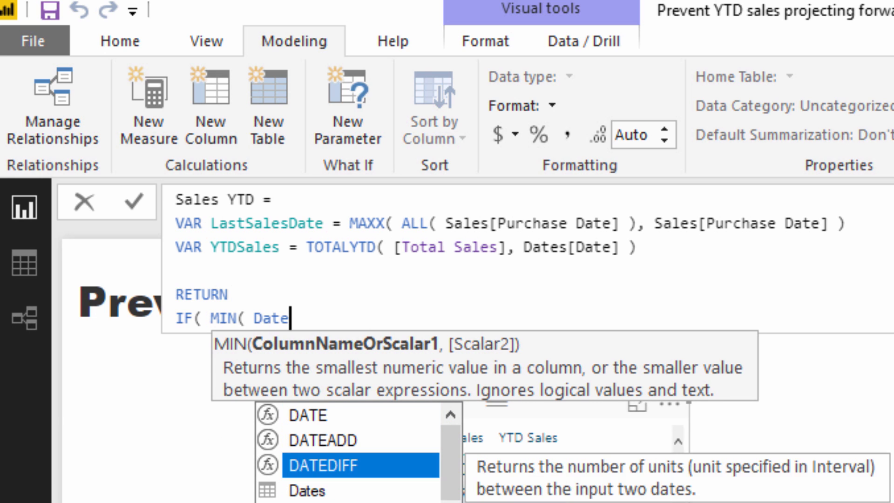
pyautogui.press('Tab')
pyautogui.write(')')
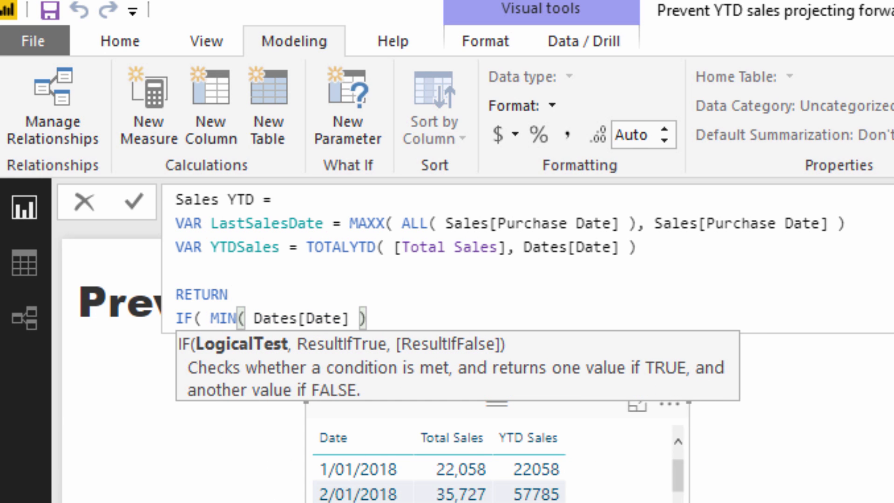
# - Complete the logical test by comparing it with <= against the LastSalesDate variable
pyautogui.write(' <')
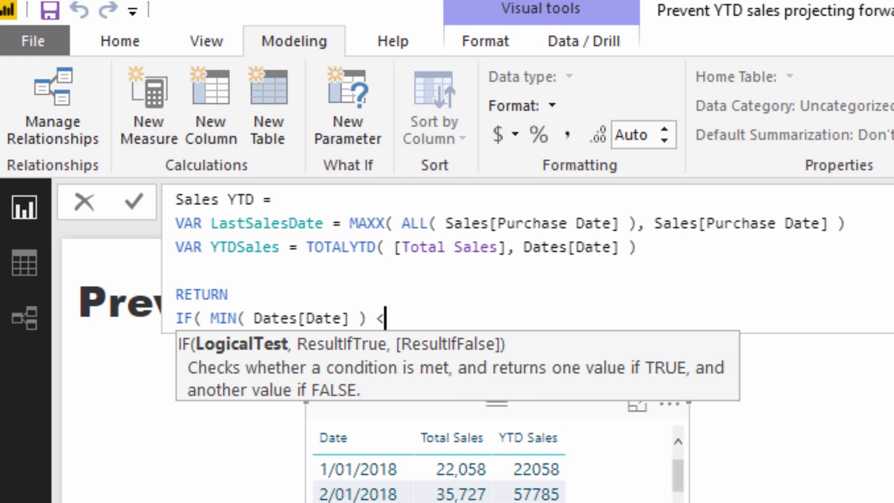
pyautogui.write('= Las')
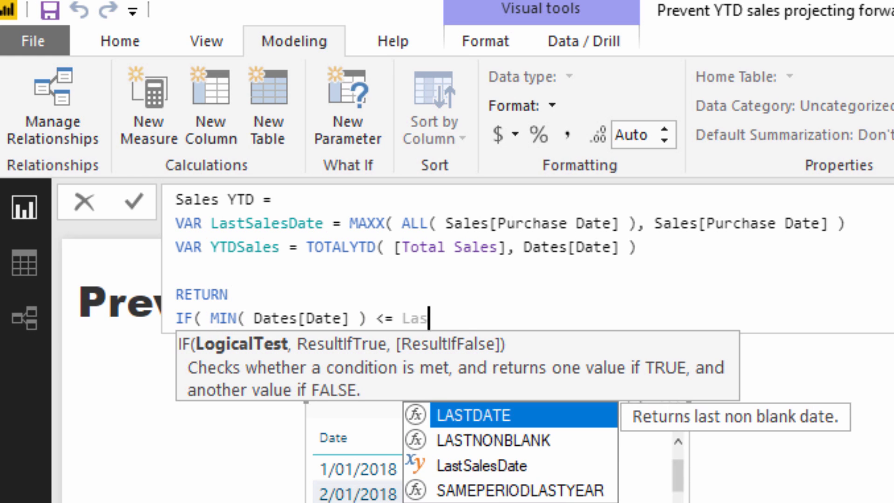
pyautogui.press('Down')
pyautogui.press('Down')
pyautogui.press('Tab')
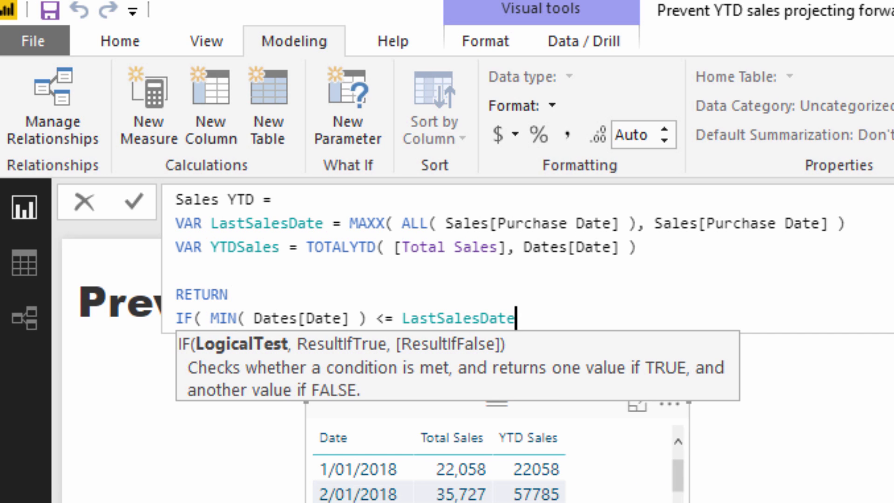
# - Return YTDSales when the test is true and BLANK() otherwise, and commit the Sales YTD measure
pyautogui.write(', YTD')
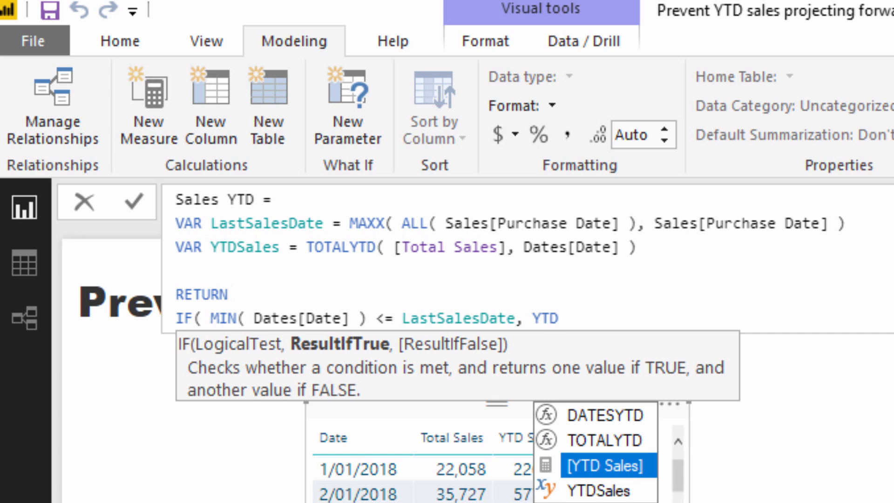
pyautogui.press('Down')
pyautogui.press('Tab')
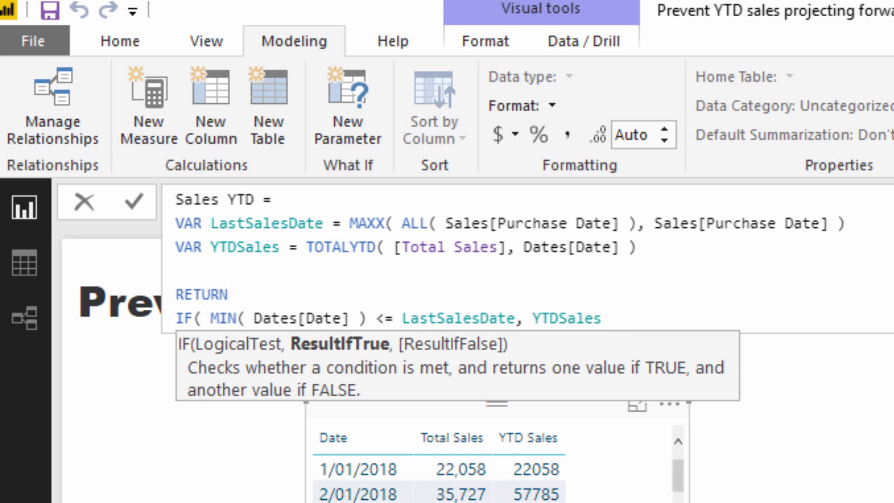
pyautogui.write(', BL')
pyautogui.press('Tab')
pyautogui.write(') )')
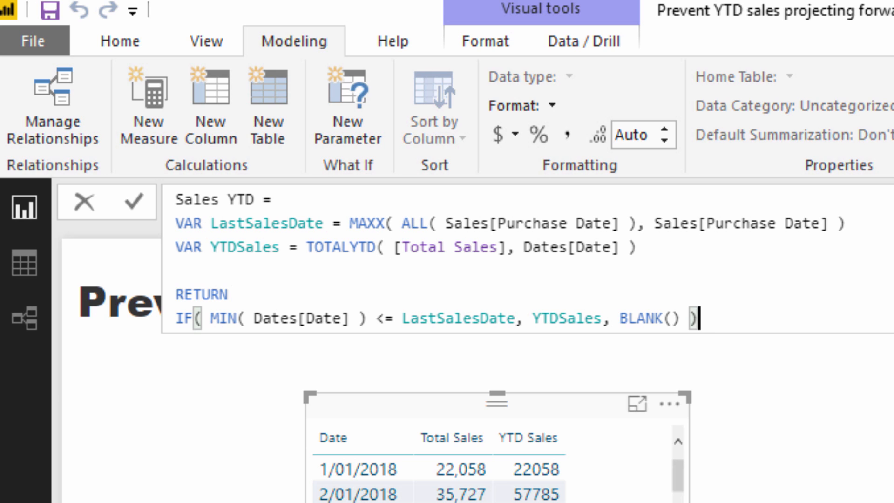
pyautogui.press('Return')
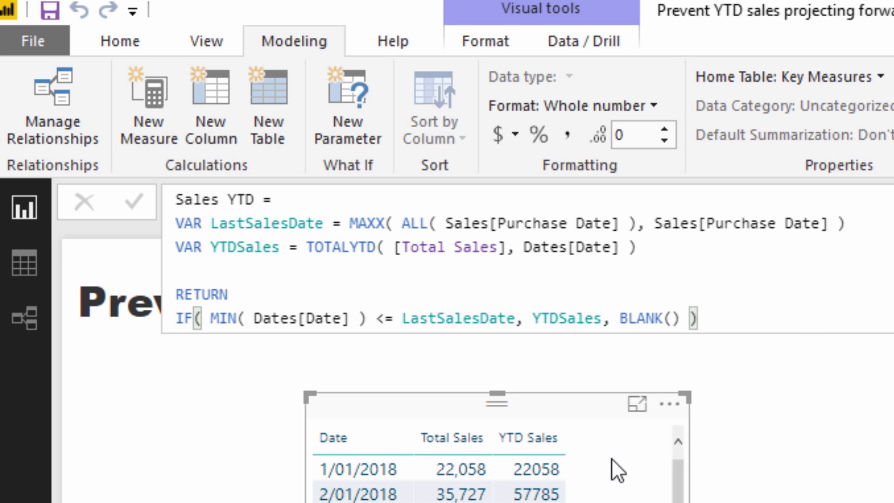
# - Highlight the MAXX expression, widen the table visual, and add the Sales YTD measure to it
pyautogui.moveTo(846, 223); pyautogui.dragTo(350, 225)
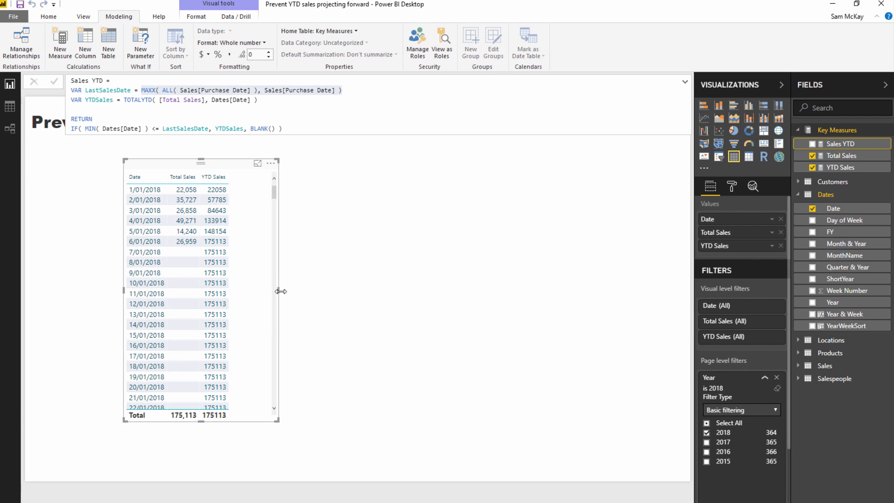
pyautogui.moveTo(281, 291); pyautogui.dragTo(329, 291)
pyautogui.moveTo(834, 144); pyautogui.dragTo(267, 257)
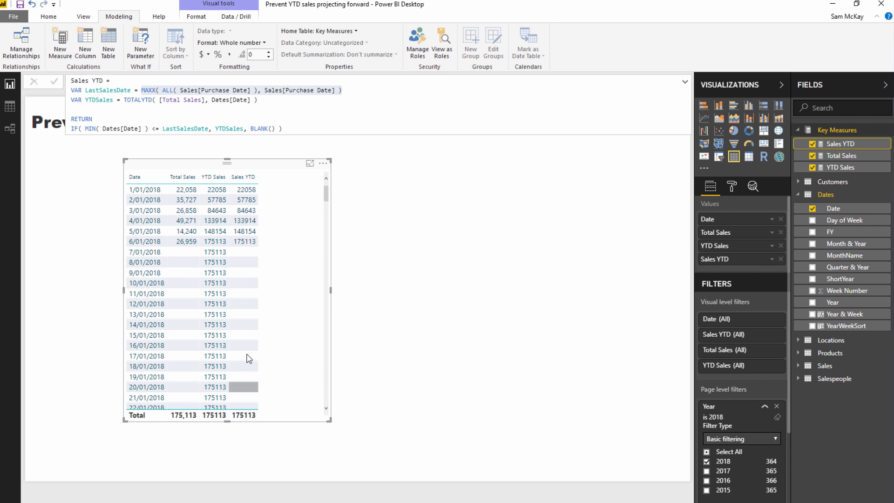
# - Place a copy of the table beside the original and remove YTD Sales from the copy
pyautogui.moveTo(281, 165); pyautogui.dragTo(485, 162)
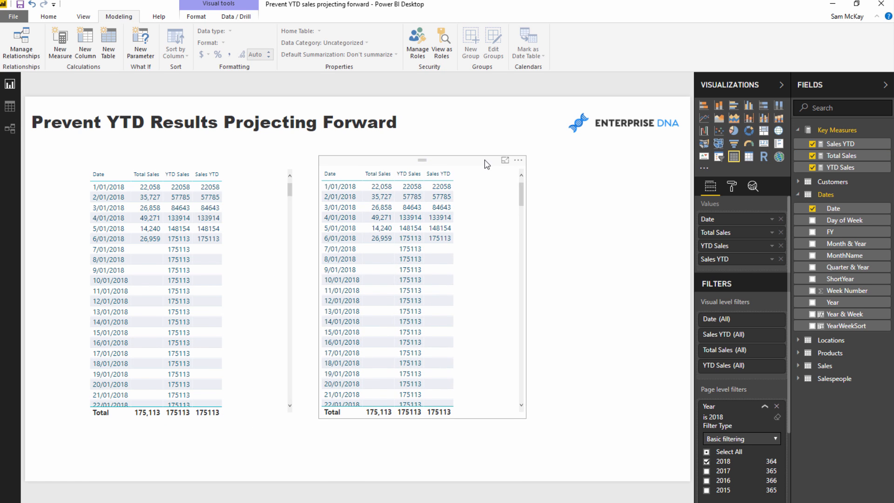
pyautogui.click(781, 245)
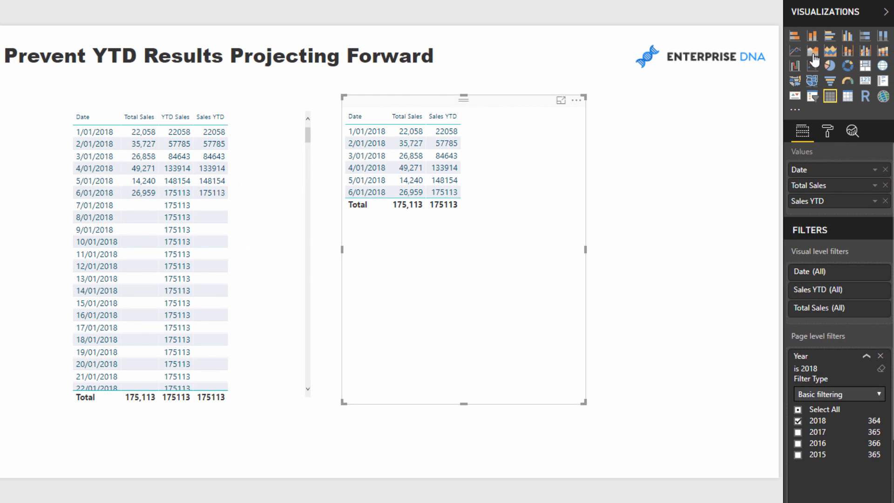
# - Convert the copied table to an area chart showing only Sales YTD by date, and reduce the chart's height
pyautogui.click(813, 52)
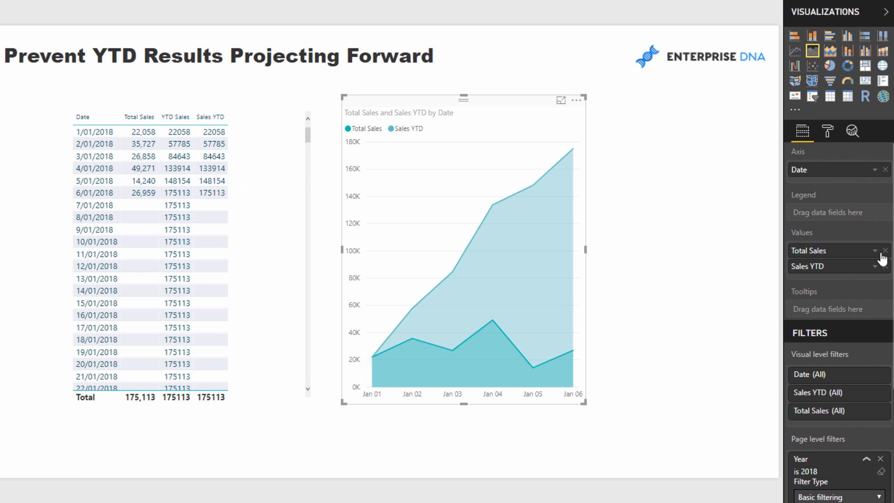
pyautogui.click(885, 251)
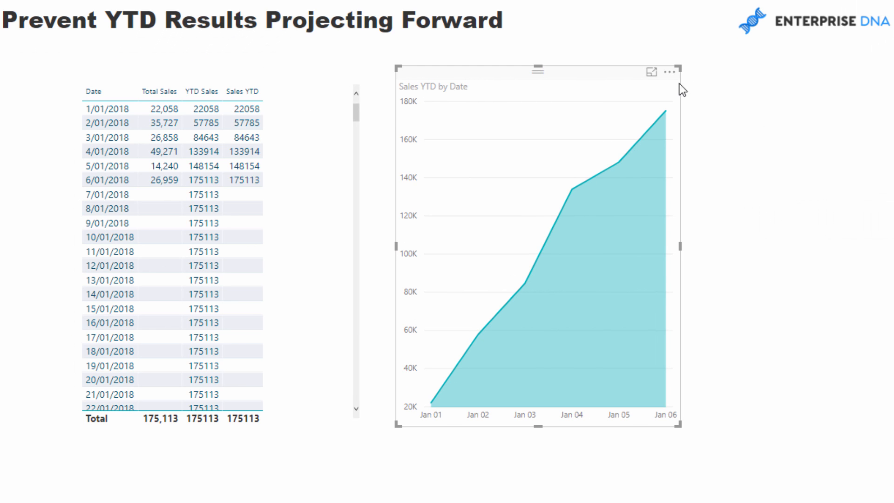
pyautogui.moveTo(535, 70); pyautogui.dragTo(580, 75)
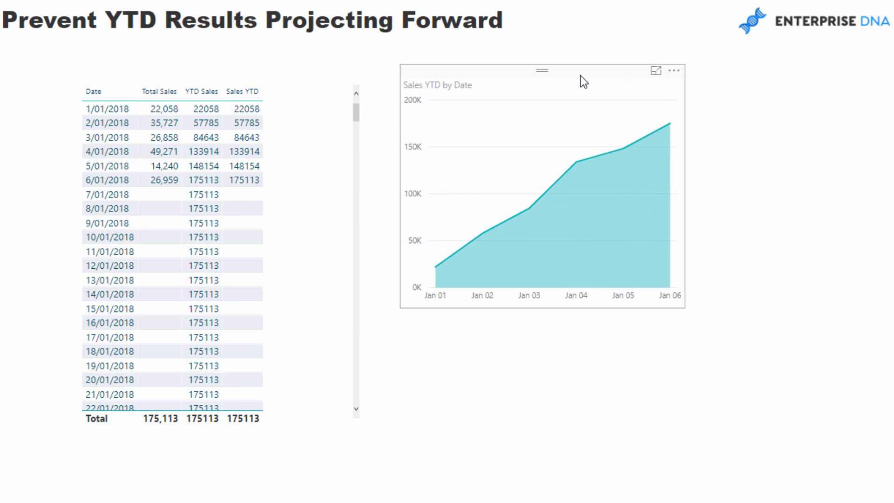